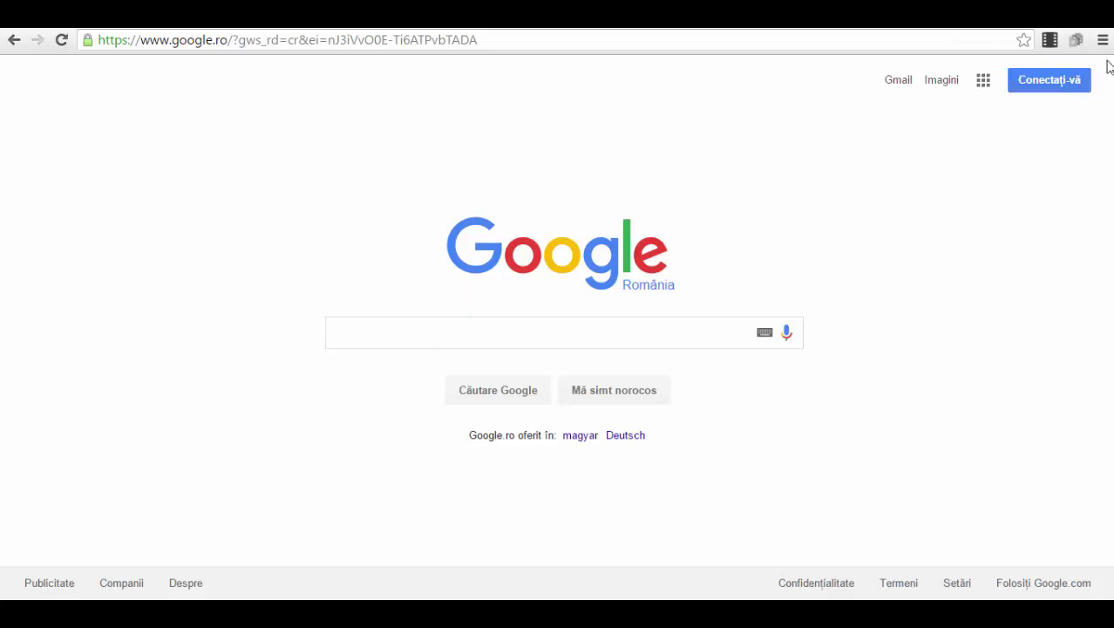
# - Start signing in to Google to bring up the saved-account chooser
pyautogui.click(1051, 81)
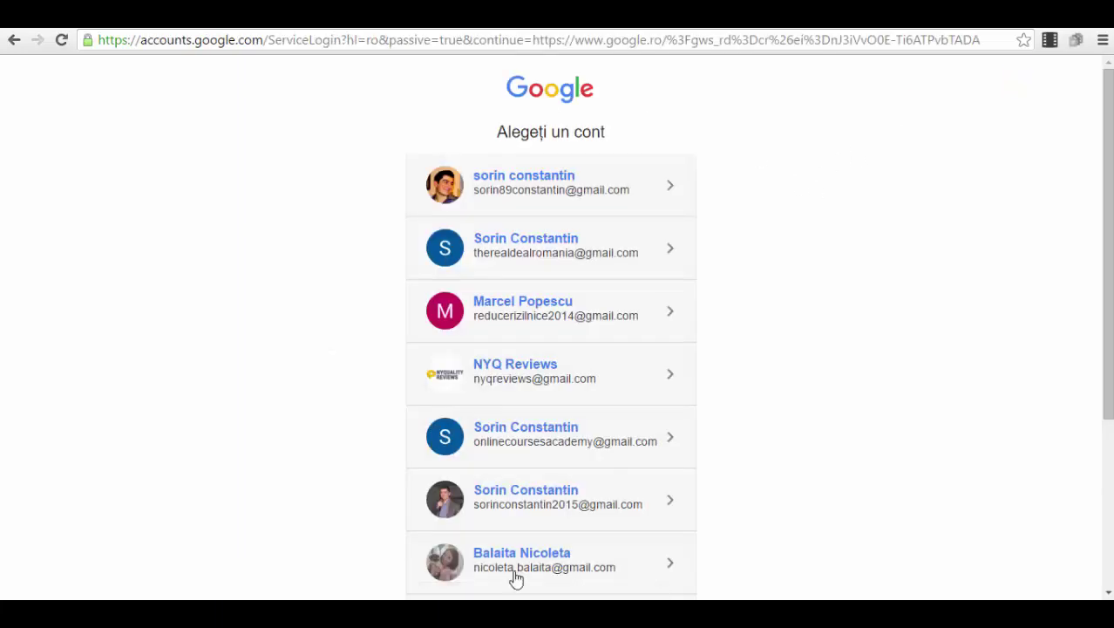
pyautogui.moveTo(1107, 261); pyautogui.dragTo(1107, 429)
pyautogui.scroll(5, 550, 262)
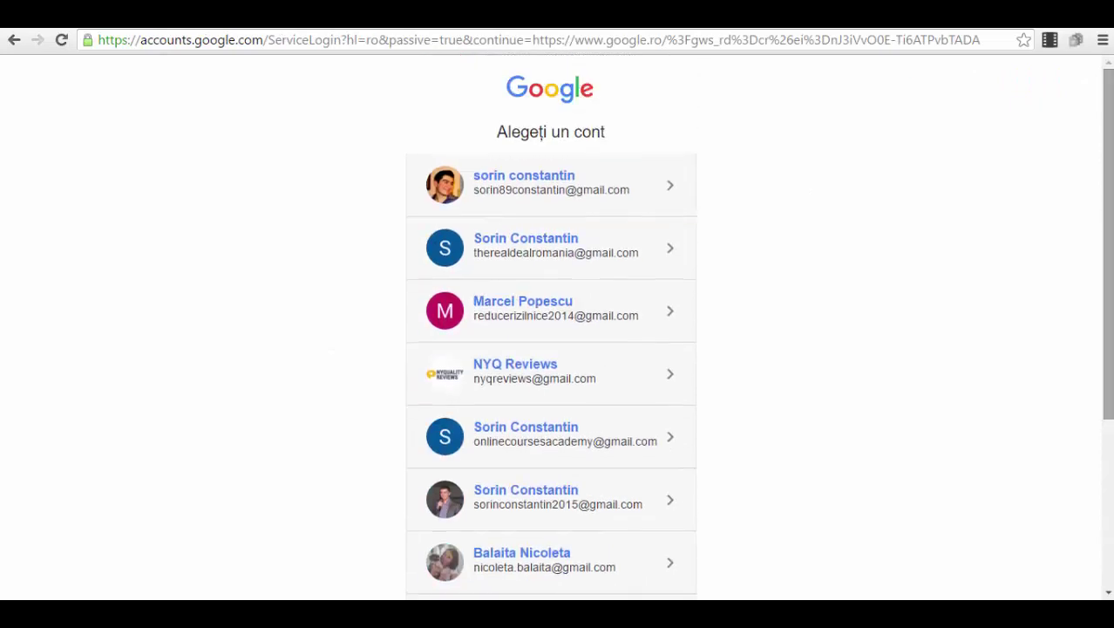
# - Pick the first saved account and enter its password in the Parolă field
pyautogui.click(606, 187)
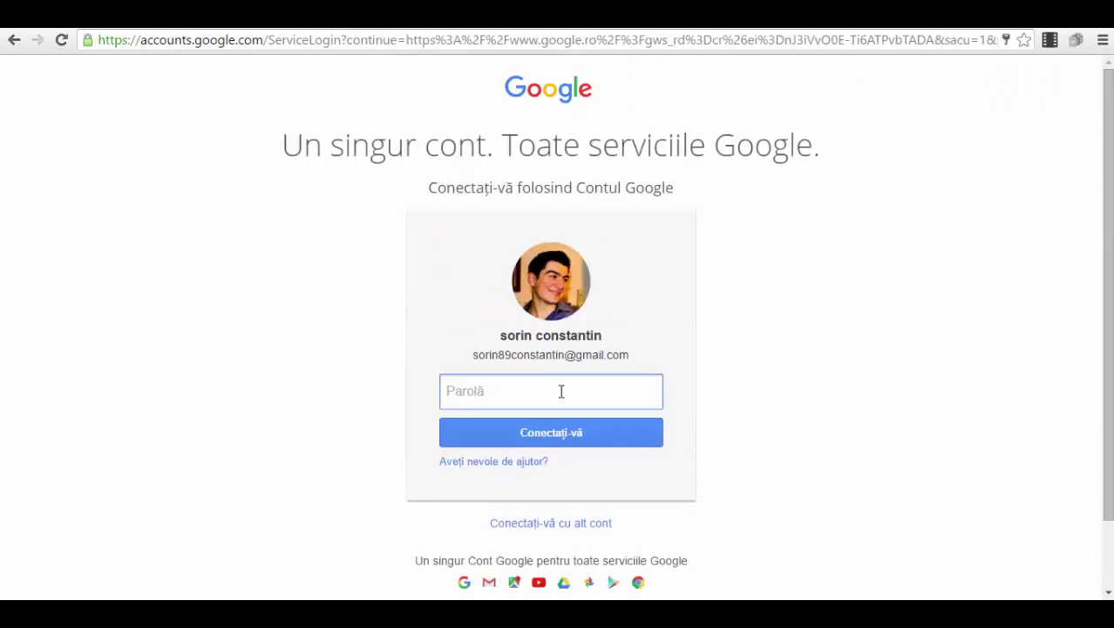
pyautogui.write('•••••')
pyautogui.press('BackSpace')
pyautogui.press('BackSpace')
pyautogui.press('BackSpace')
pyautogui.press('BackSpace')
pyautogui.write('••••••••••')
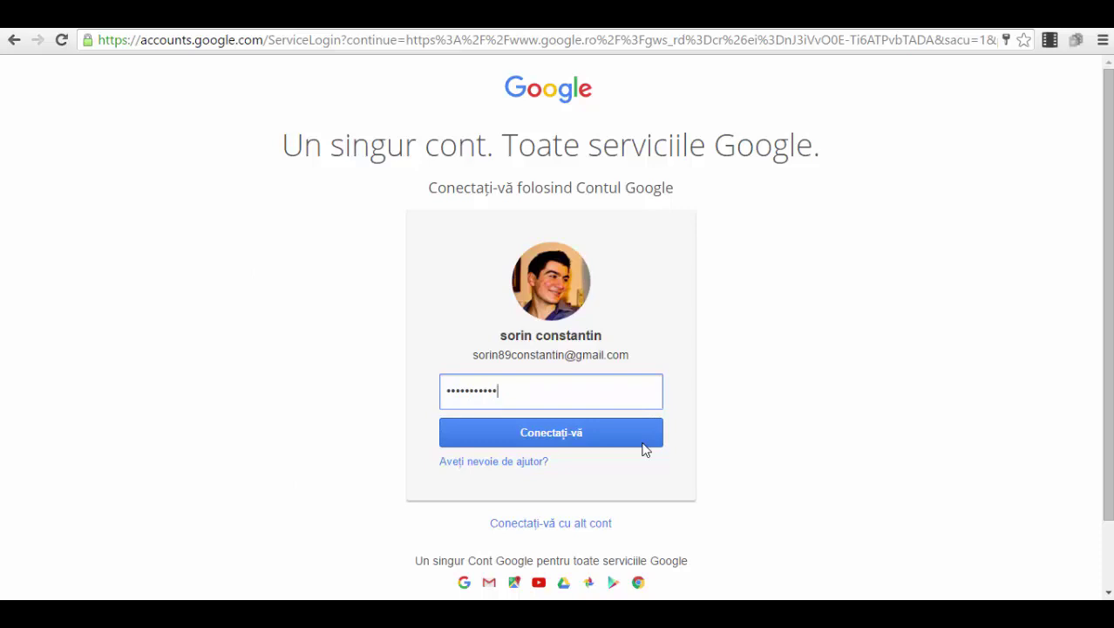
pyautogui.scroll(-1, 641, 448)
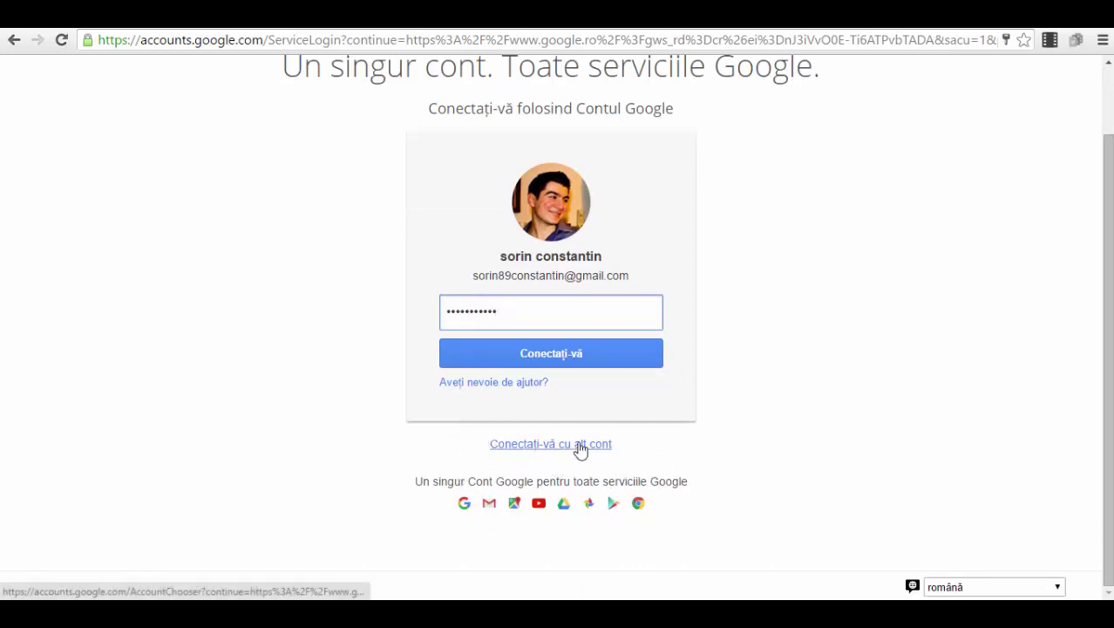
pyautogui.scroll(1, 580, 449)
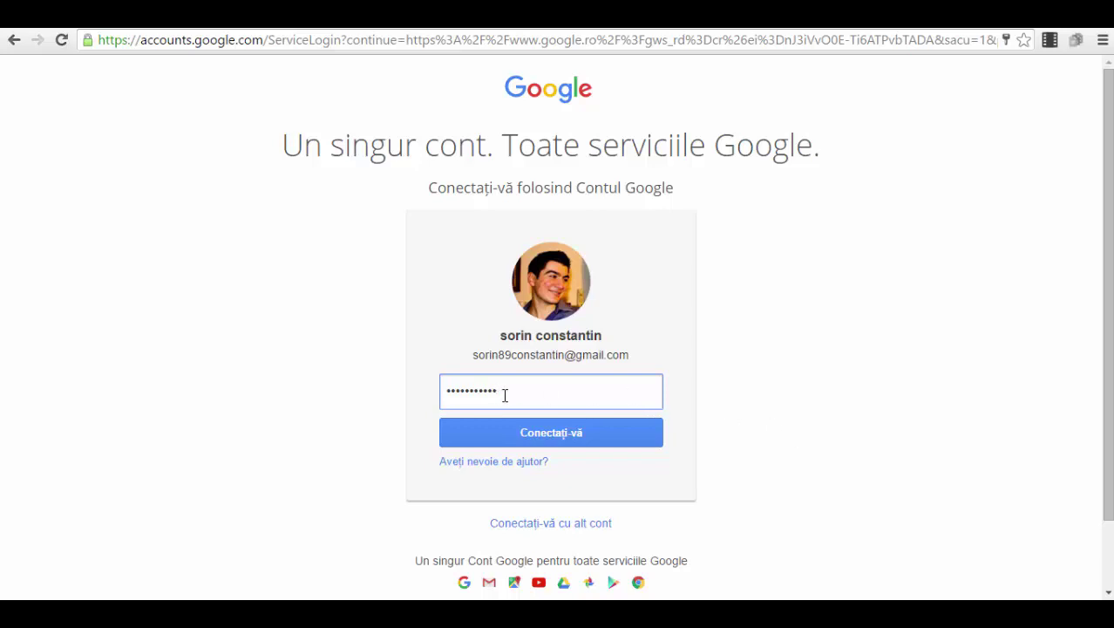
# - Leave the password page, return to the account list and choose Adăugați un cont
pyautogui.moveTo(522, 395); pyautogui.dragTo(373, 392)
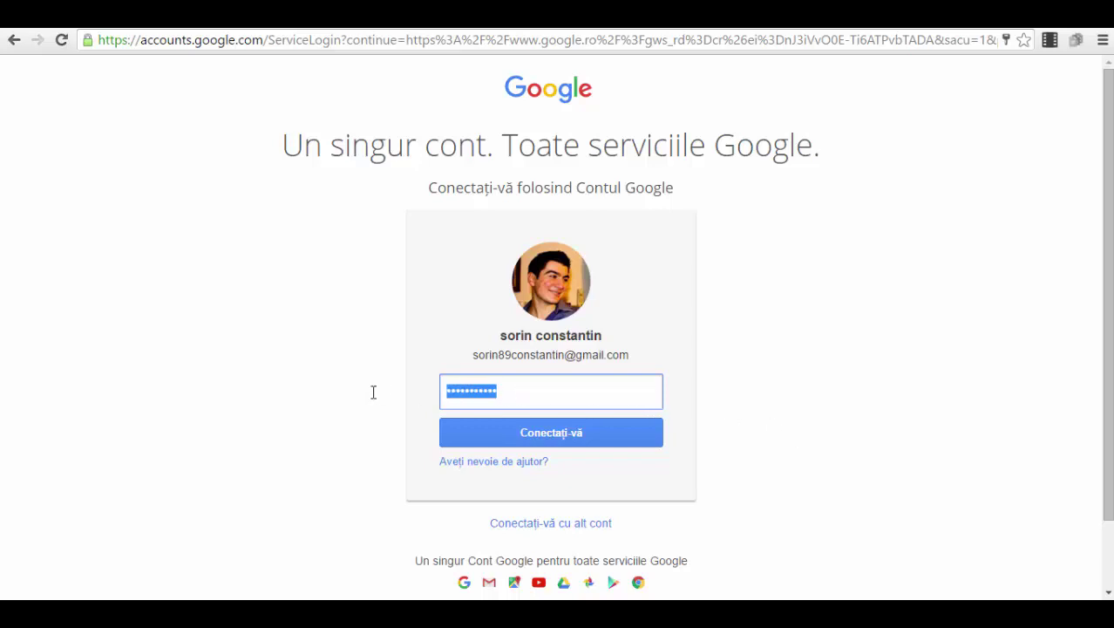
pyautogui.click(12, 40)
pyautogui.scroll(-3, 417, 319)
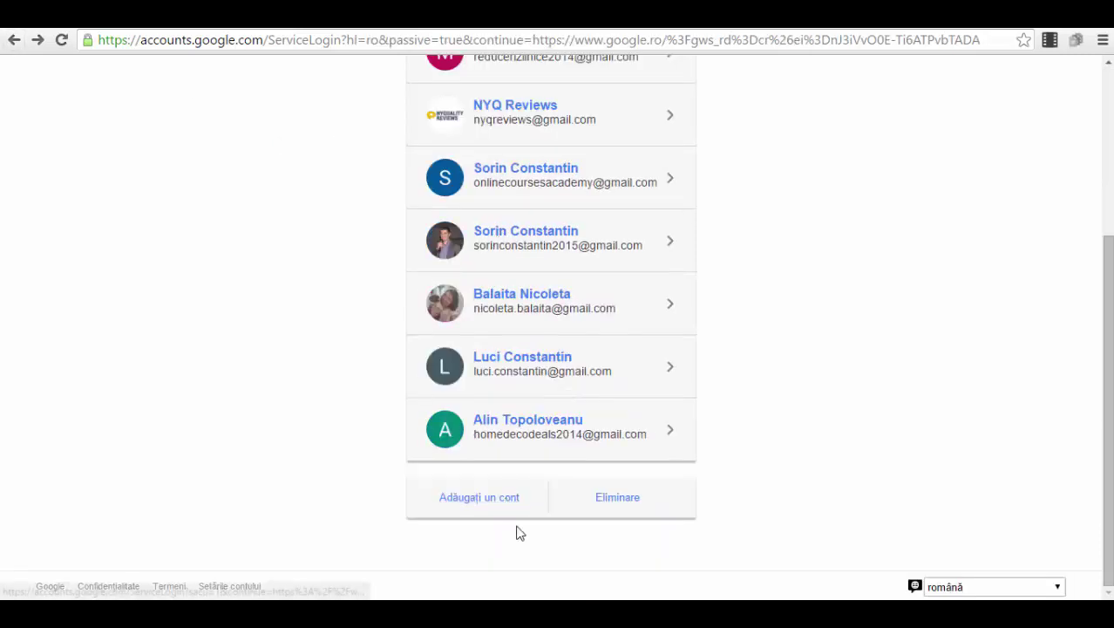
pyautogui.scroll(3, 348, 419)
pyautogui.scroll(-3, 363, 415)
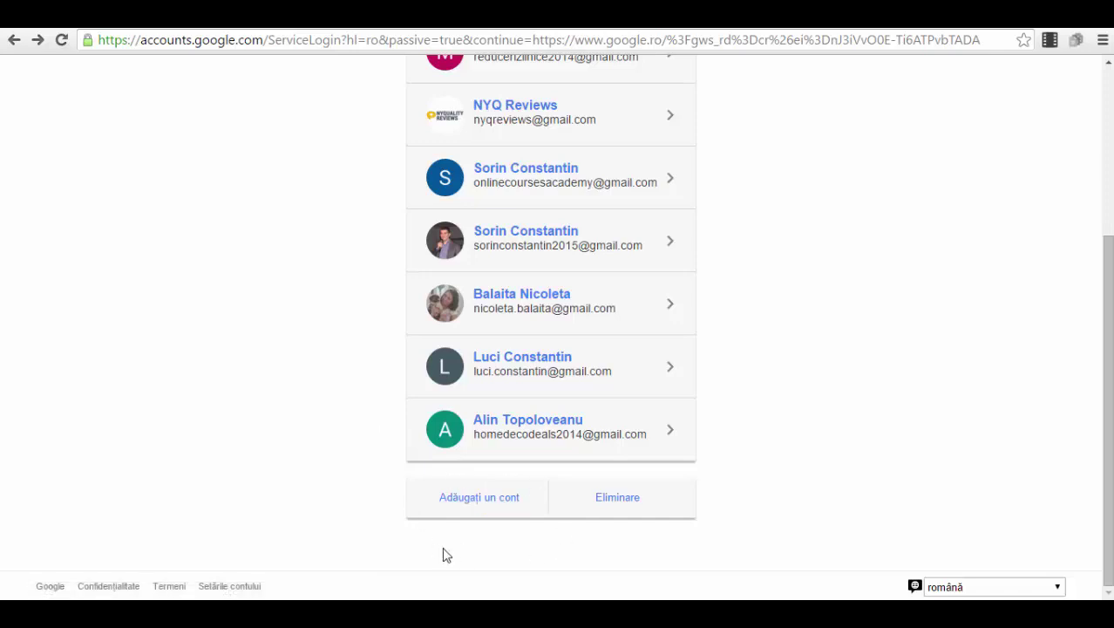
pyautogui.click(490, 500)
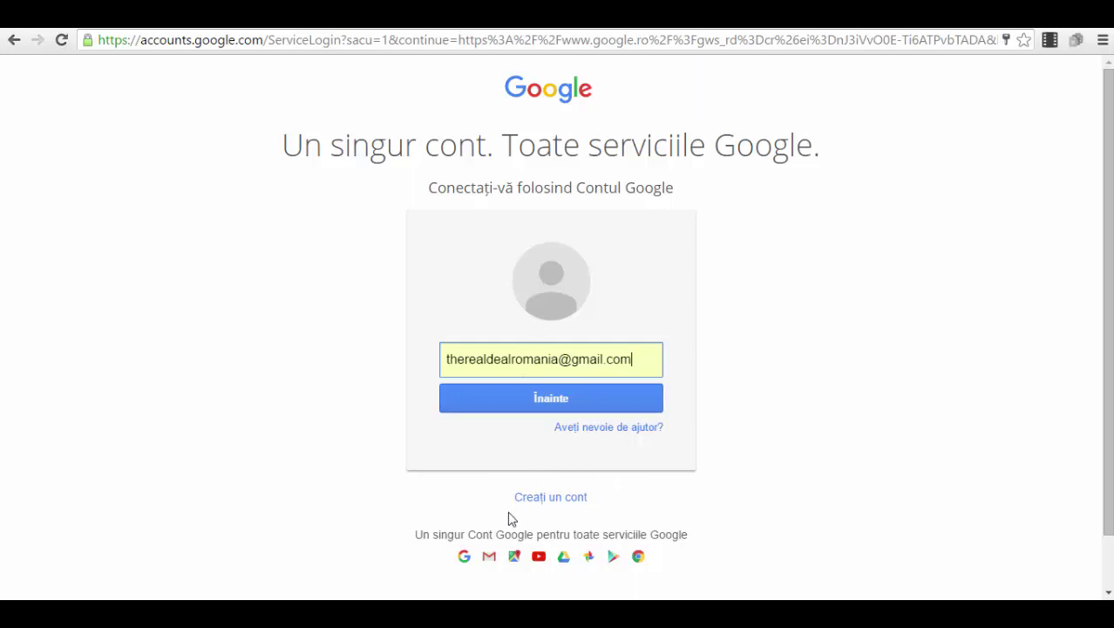
# - Open the 'Creați-vă contul Google' form via Creați un cont and review its empty fields
pyautogui.click(550, 498)
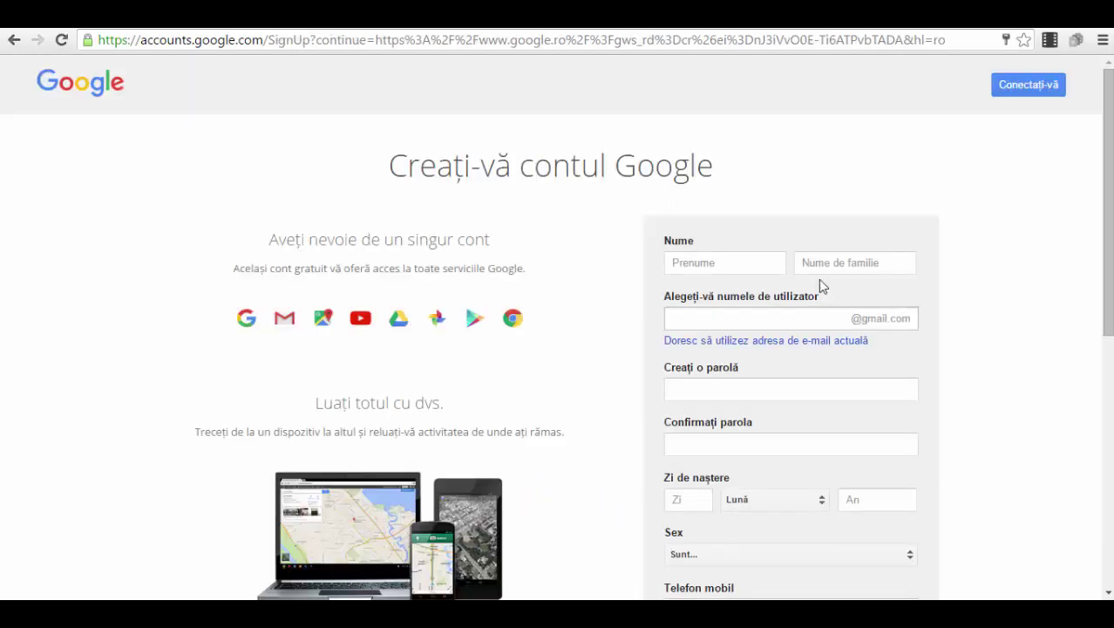
pyautogui.scroll(-2, 821, 249)
pyautogui.scroll(1, 556, 330)
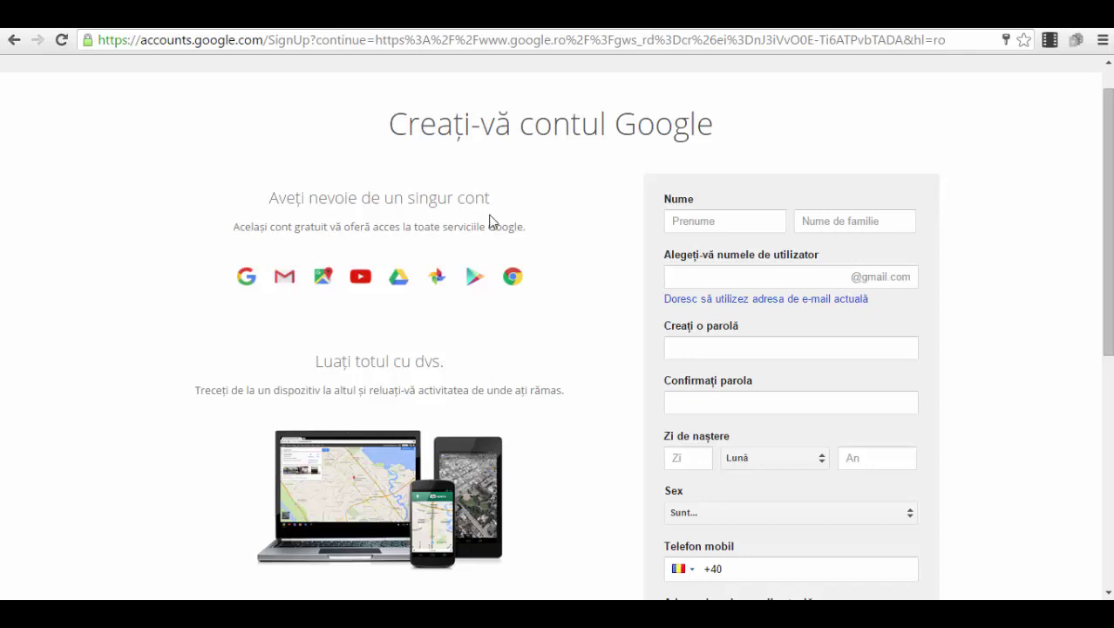
pyautogui.scroll(1, 1107, 218)
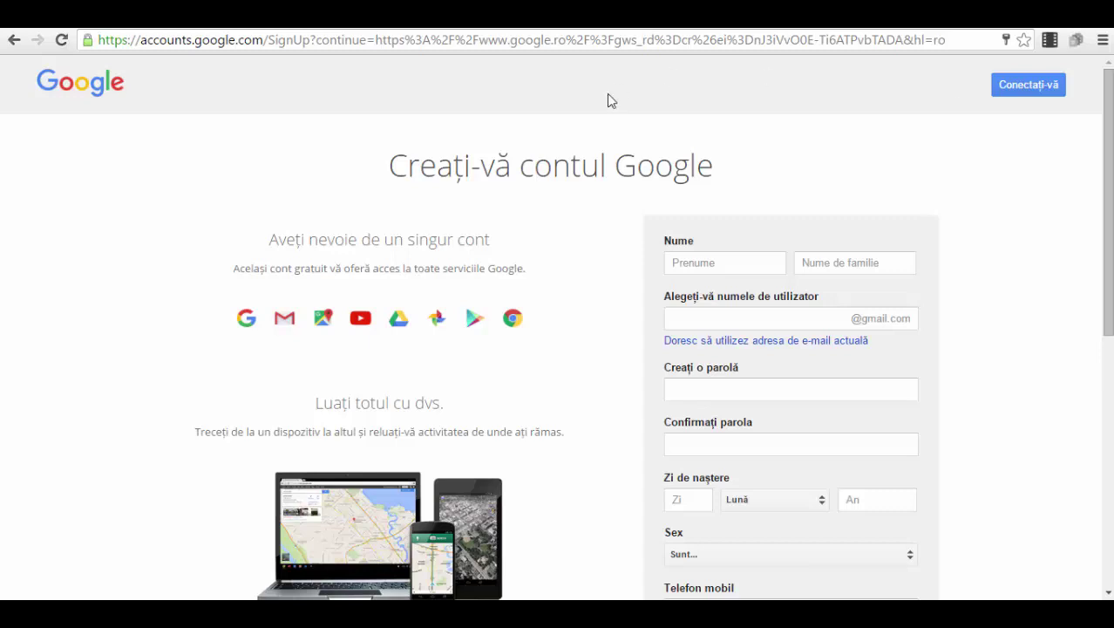
pyautogui.scroll(-1, 784, 229)
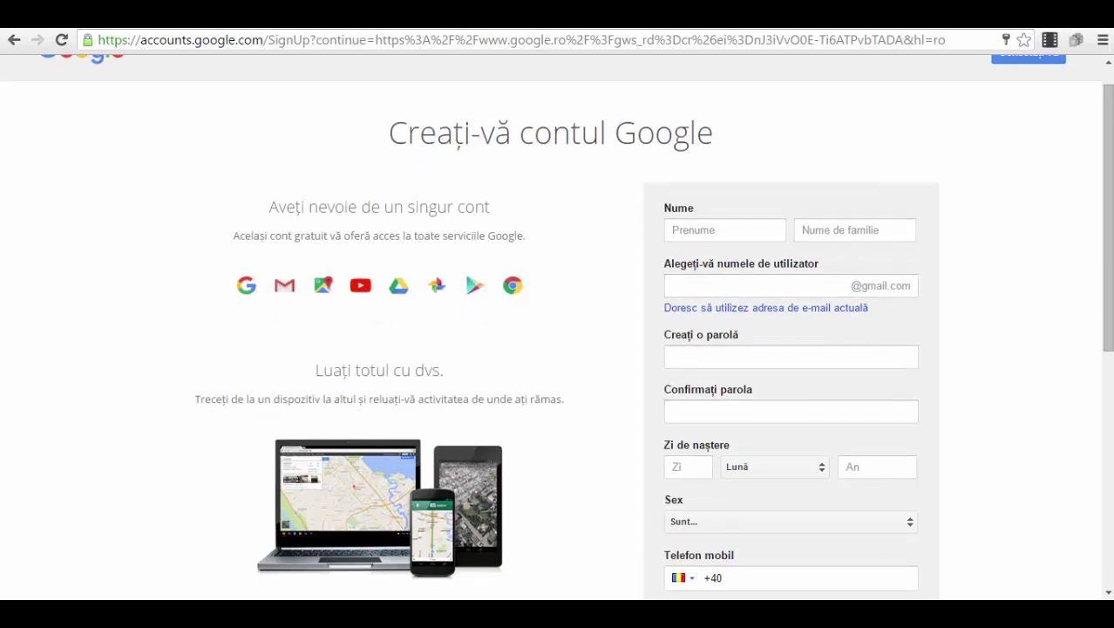
pyautogui.scroll(-3, 736, 166)
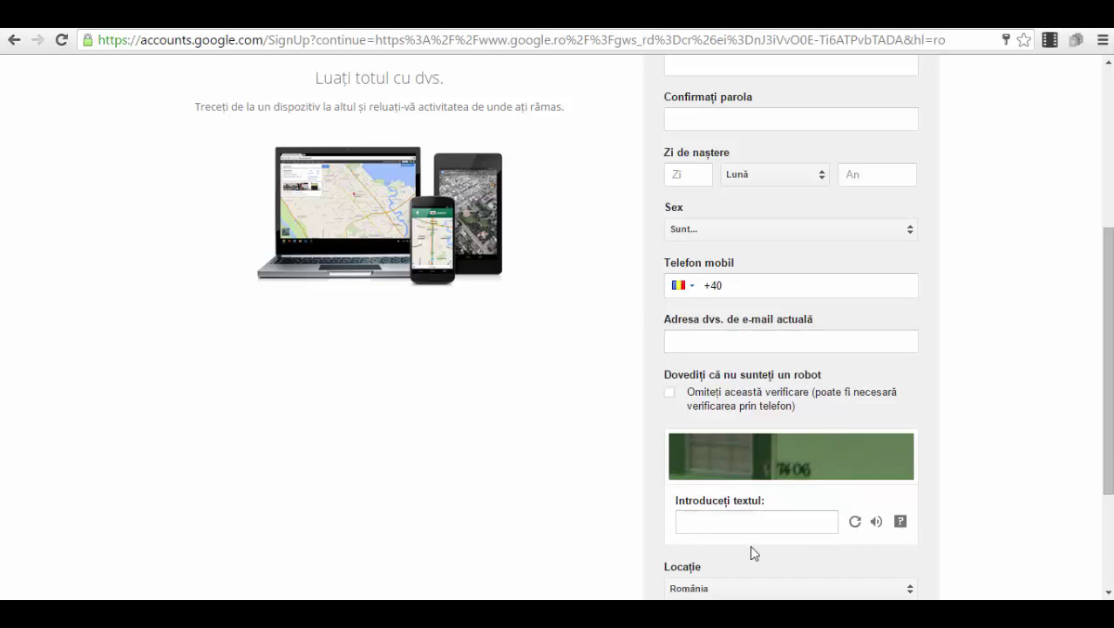
pyautogui.scroll(-3, 777, 546)
pyautogui.scroll(6, 1102, 361)
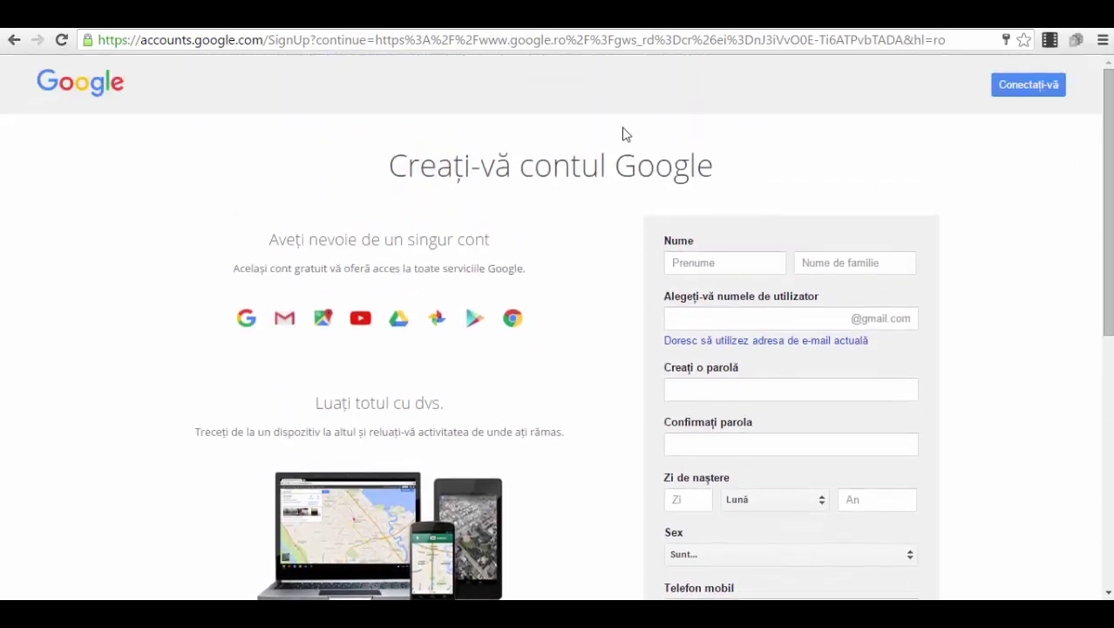
# - Switch to Conectați-vă, pick the first saved account and submit its password
pyautogui.click(1016, 87)
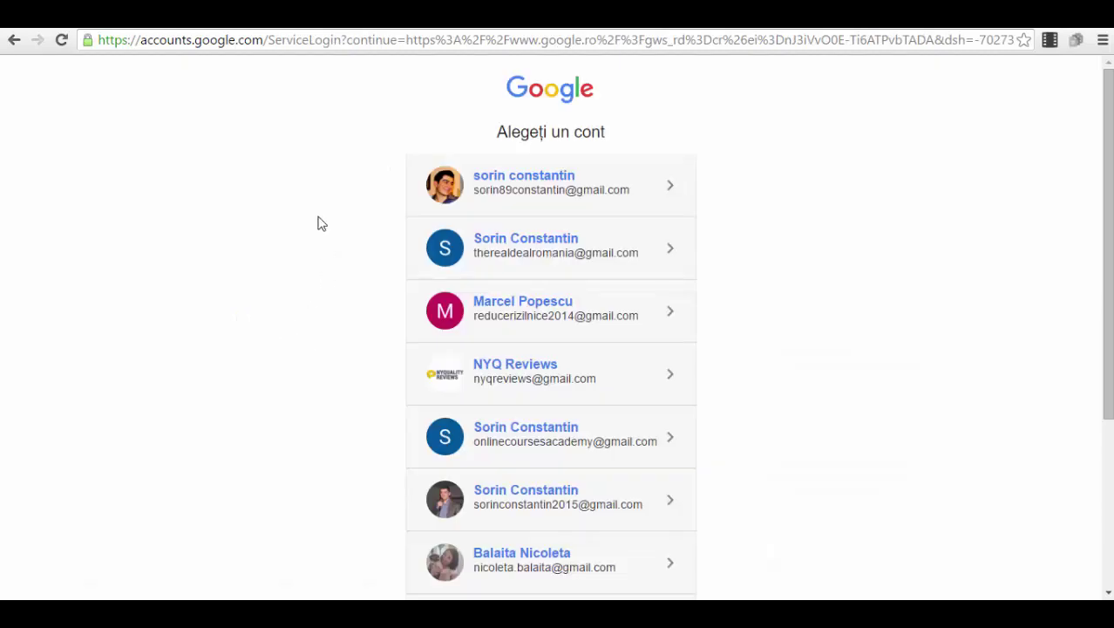
pyautogui.click(599, 186)
pyautogui.write('**********')
pyautogui.press('Return')
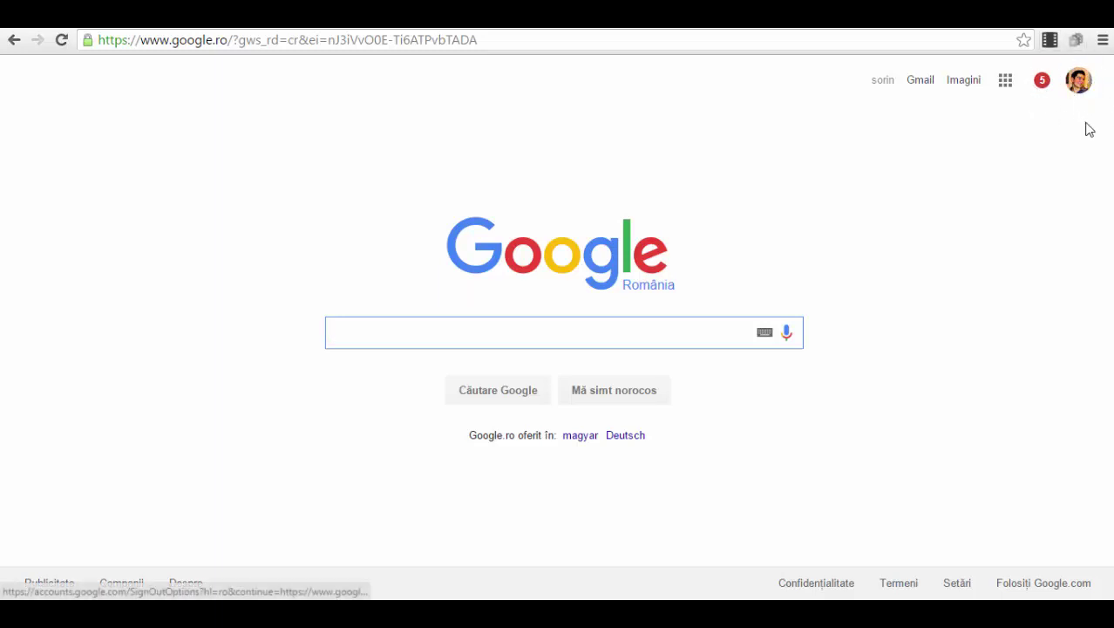
pyautogui.click(926, 85)
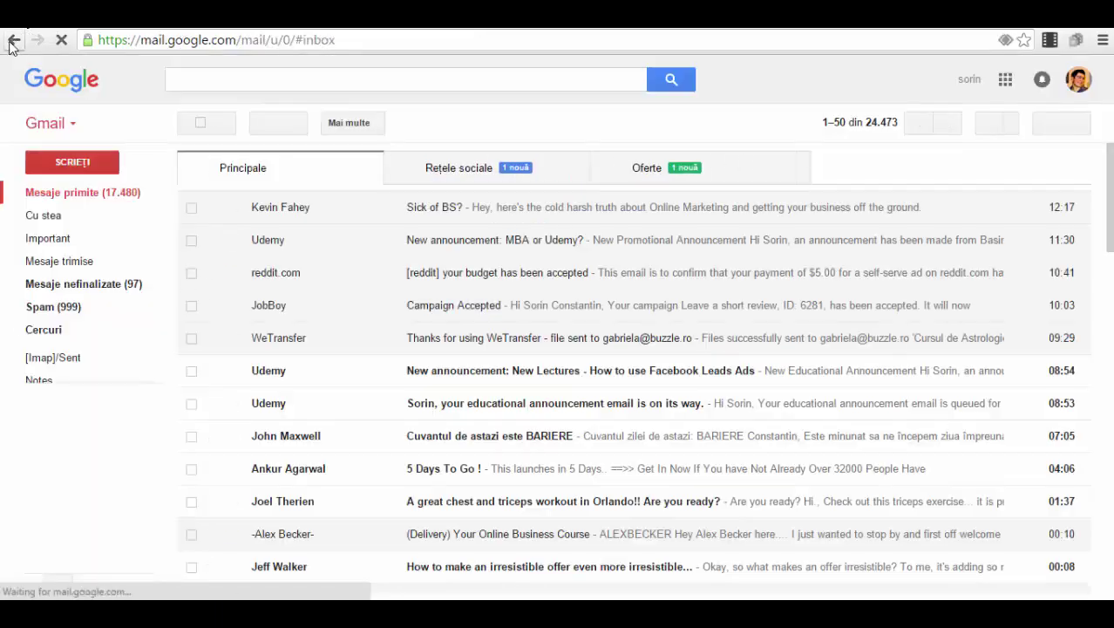
pyautogui.click(13, 41)
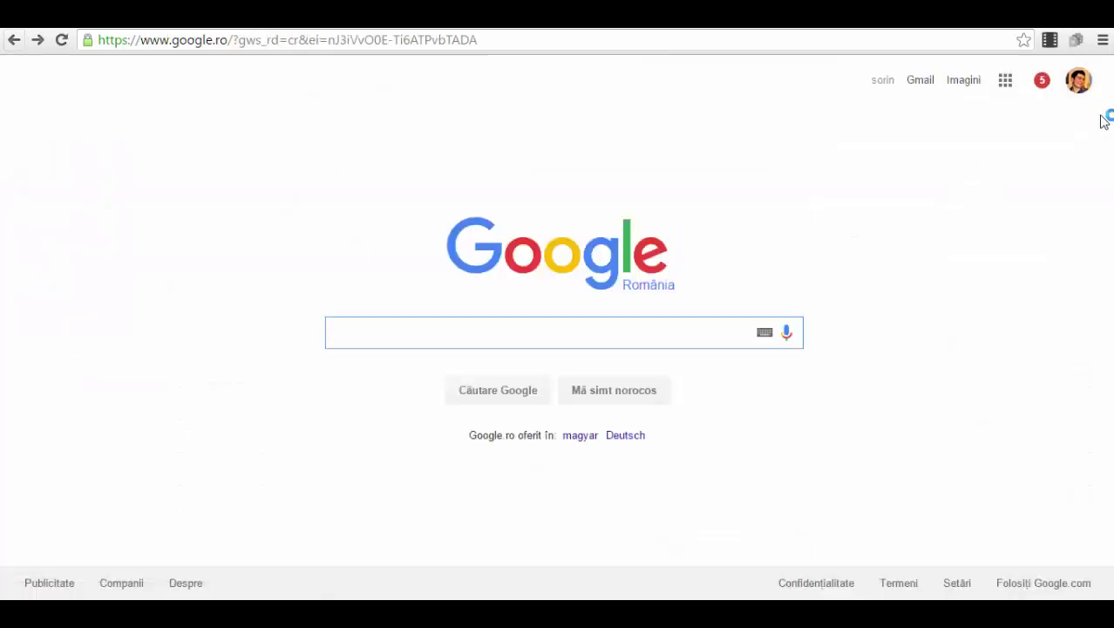